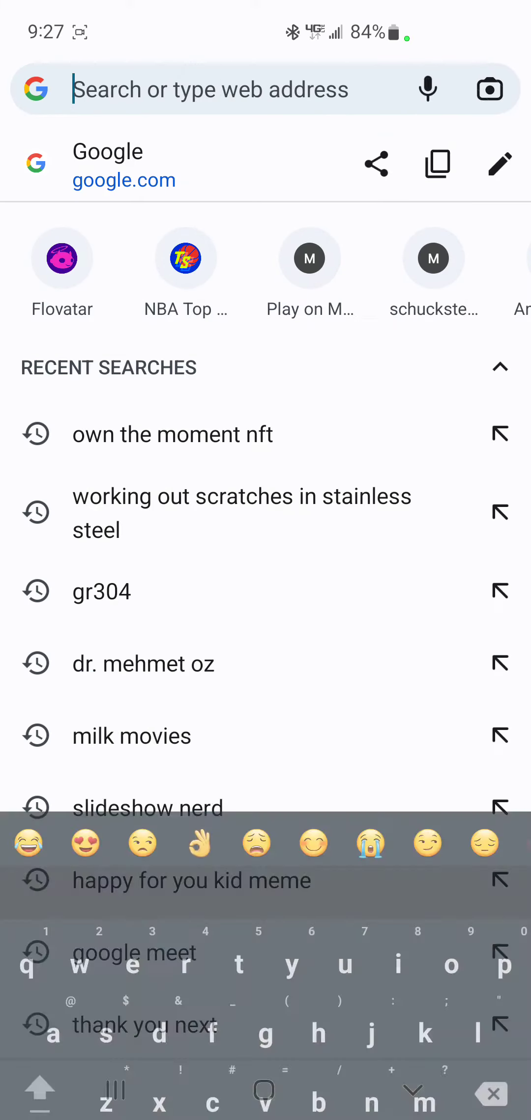
pyautogui.write('fram')
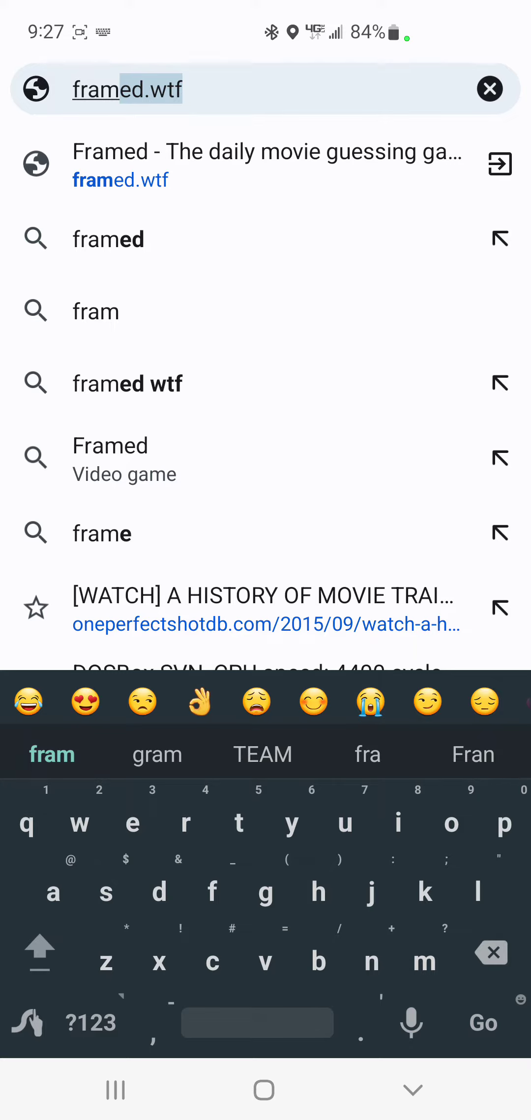
# Step: Load framed.wtf, then type and erase trial guesses such as 'forest' and 'gump'
pyautogui.press('Return')
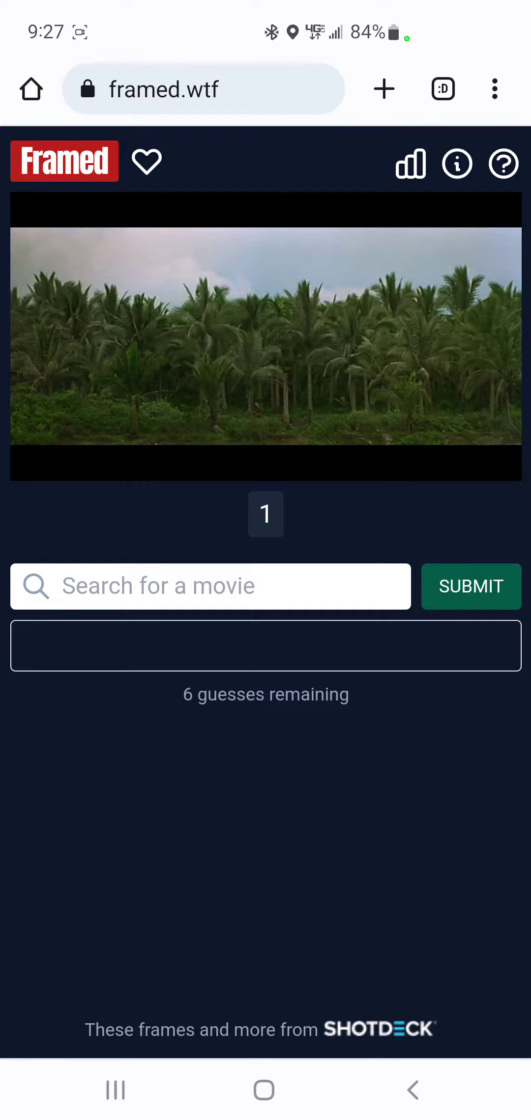
pyautogui.scroll(3, 251, 406)
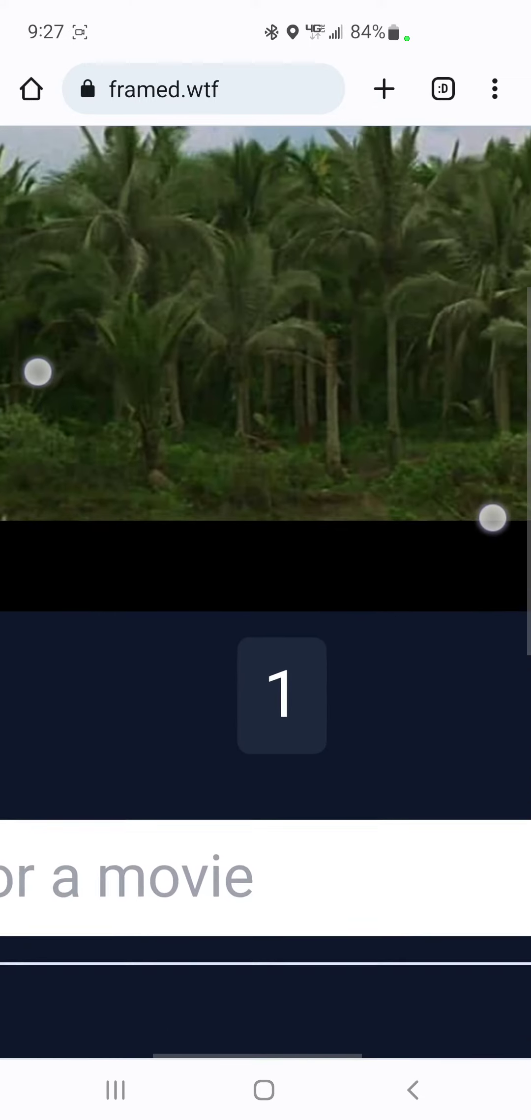
pyautogui.scroll(-3, 263, 463)
pyautogui.click(210, 588)
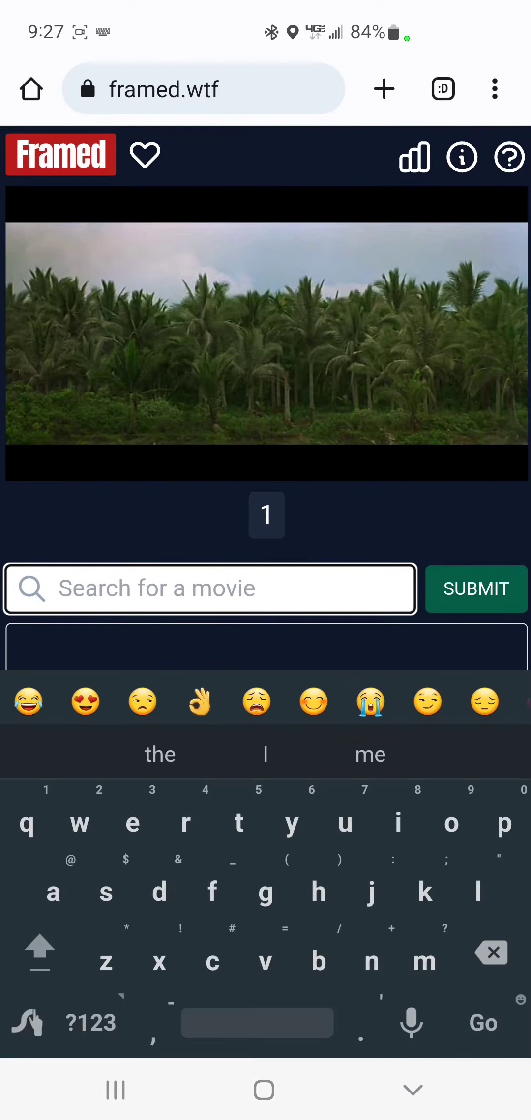
pyautogui.write('fores')
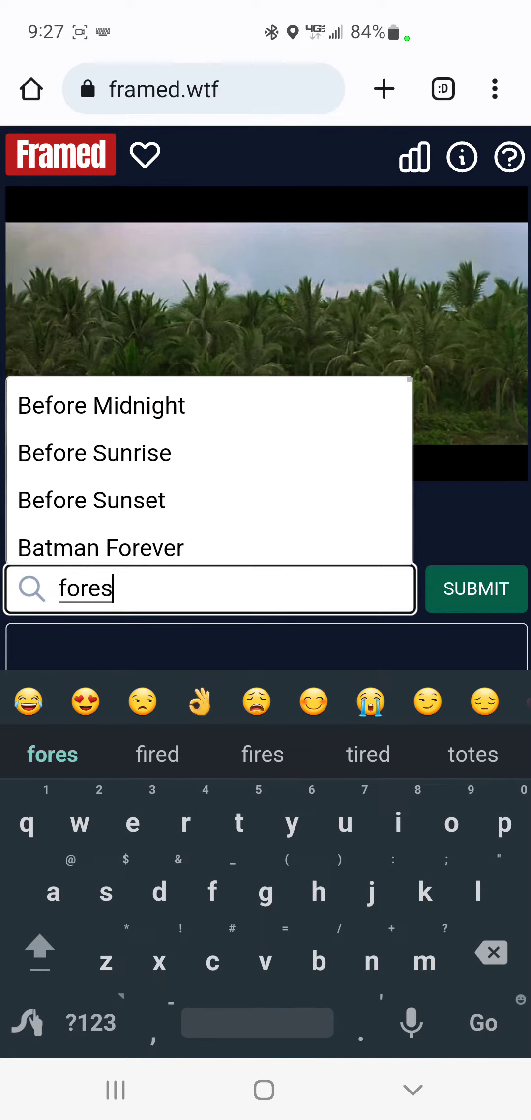
pyautogui.write('r')
pyautogui.press('BackSpace')
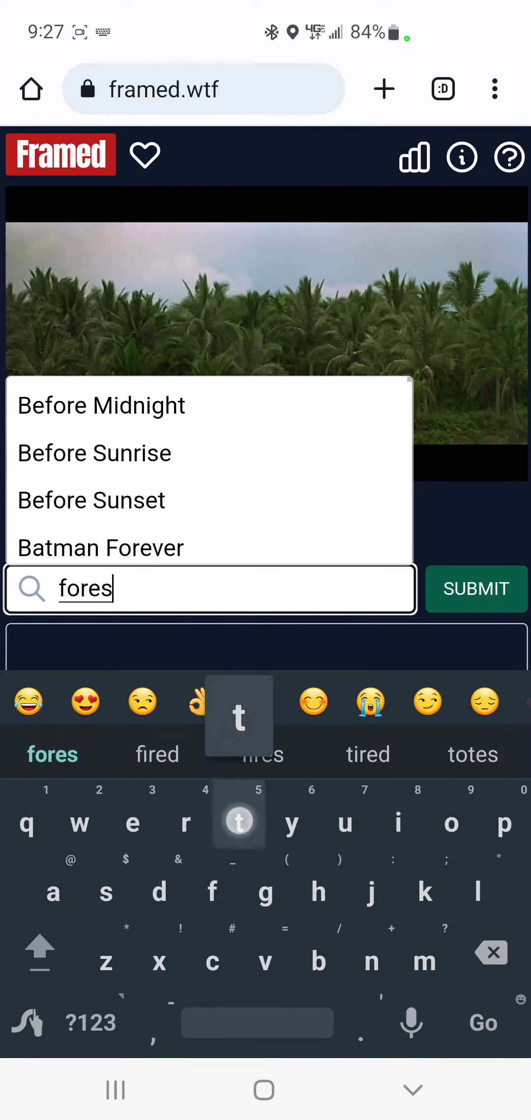
pyautogui.write('t gu')
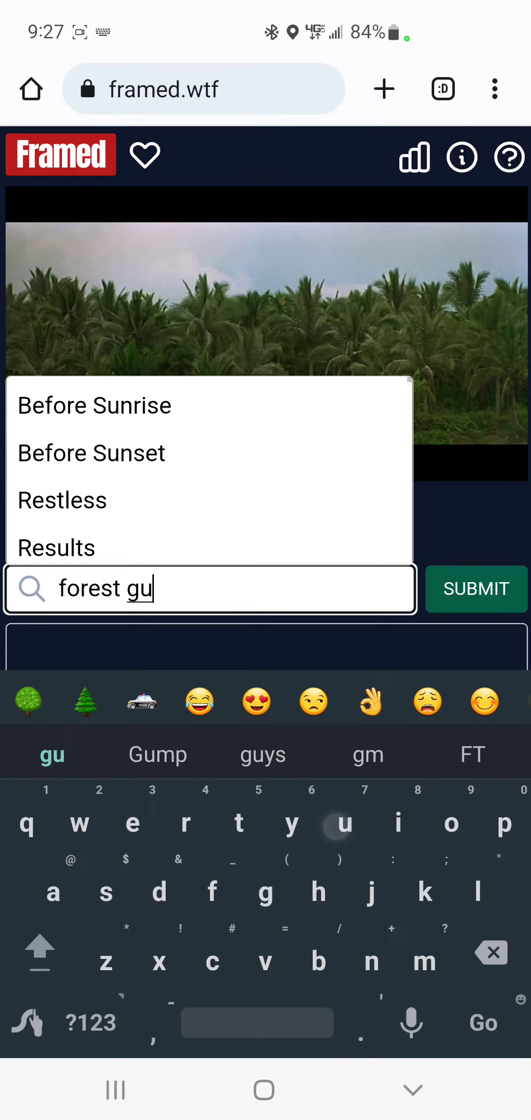
pyautogui.press('BackSpace')
pyautogui.press('BackSpace')
pyautogui.press('BackSpace')
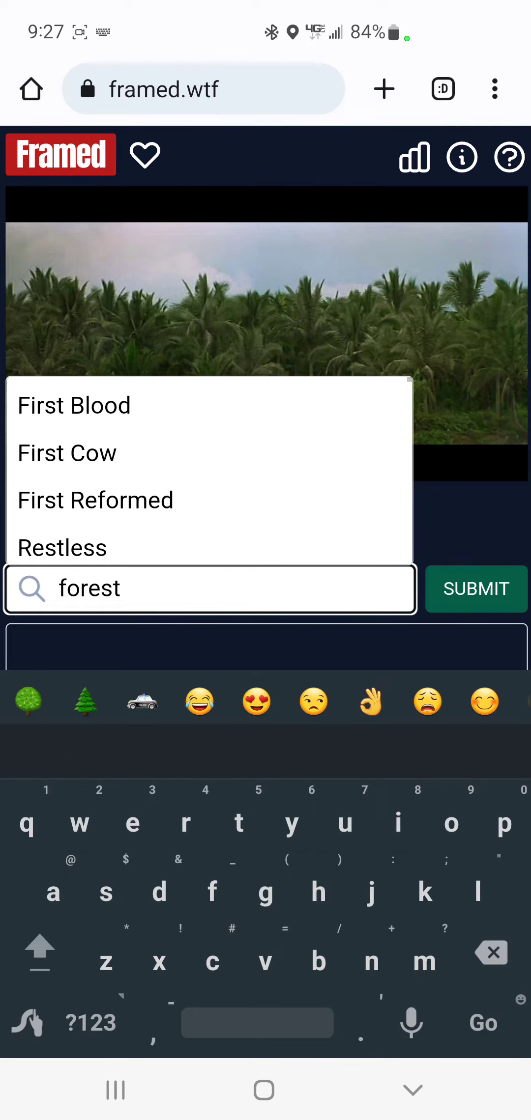
pyautogui.press('BackSpace')
pyautogui.press('BackSpace')
pyautogui.press('BackSpace')
pyautogui.write('g')
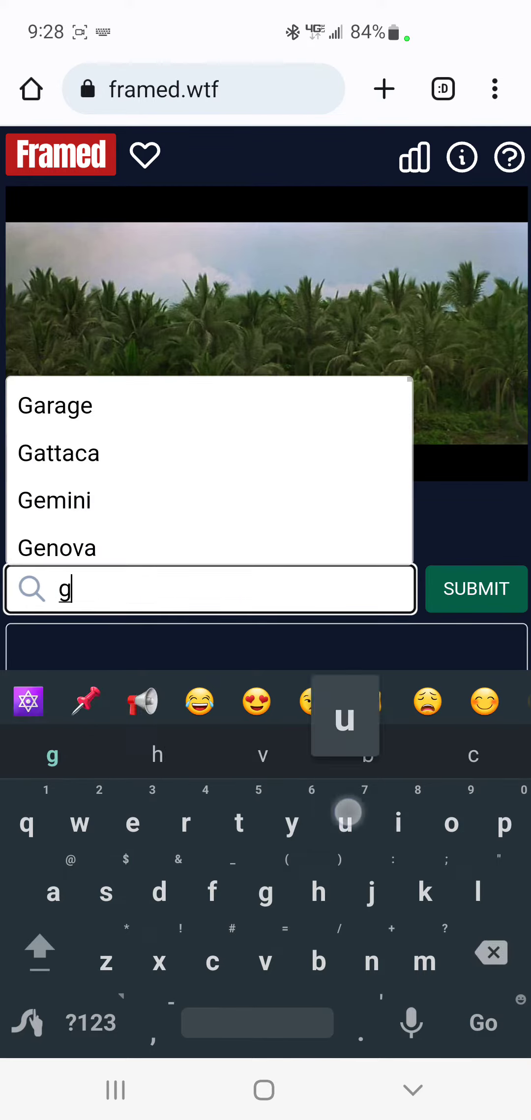
pyautogui.write('ump')
pyautogui.press('BackSpace')
pyautogui.press('BackSpace')
pyautogui.press('BackSpace')
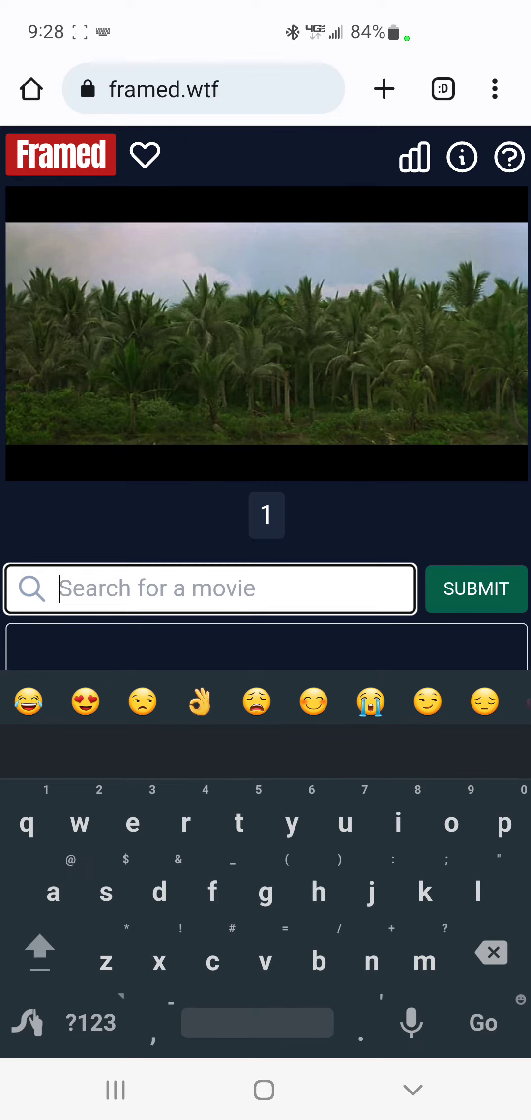
# Step: Skip the empty guess, then pick and submit Apocalypse Now as the second guess
pyautogui.press('Return')
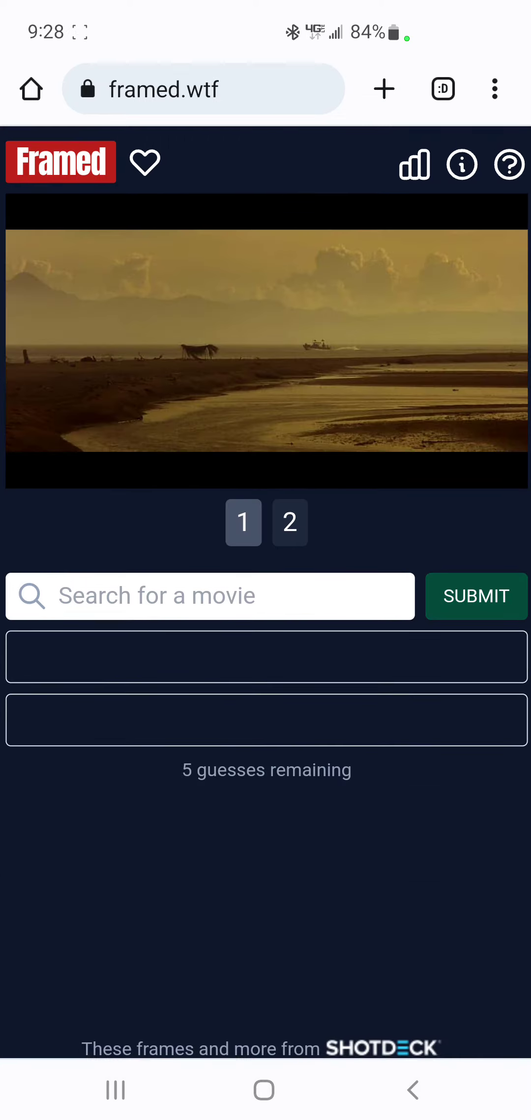
pyautogui.scroll(5, 325, 397)
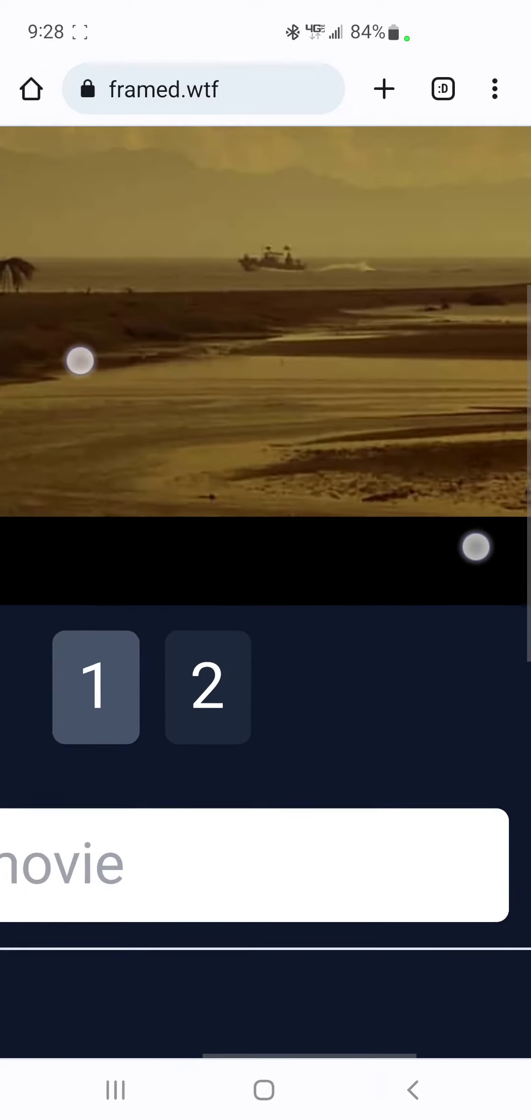
pyautogui.scroll(-5, 268, 487)
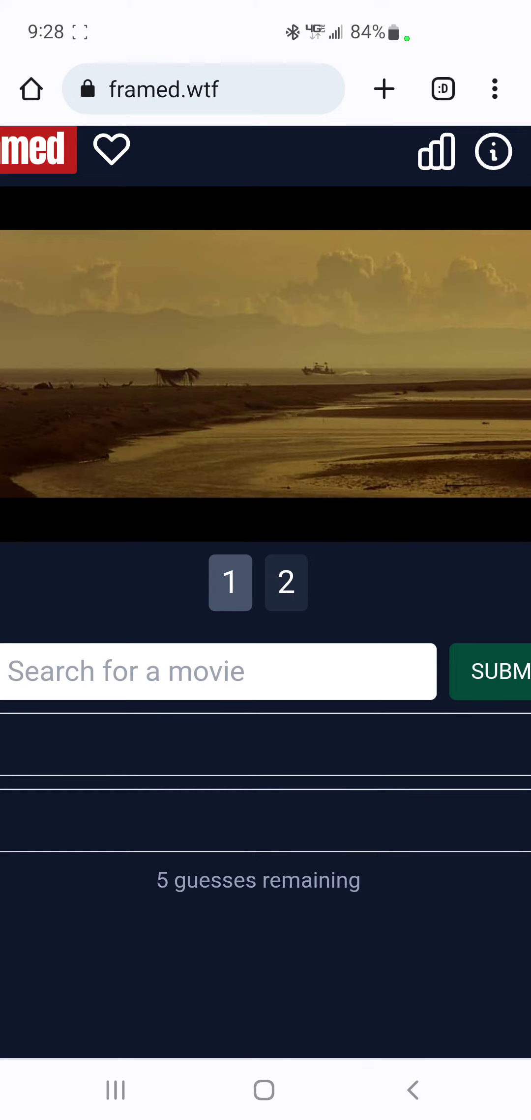
pyautogui.click(281, 667)
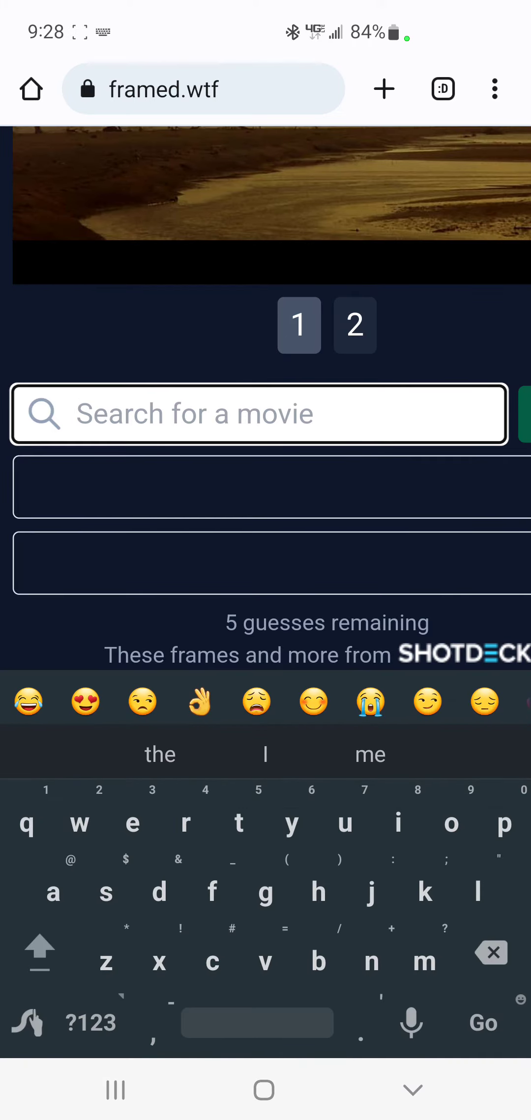
pyautogui.moveTo(26, 824); pyautogui.dragTo(140, 810)
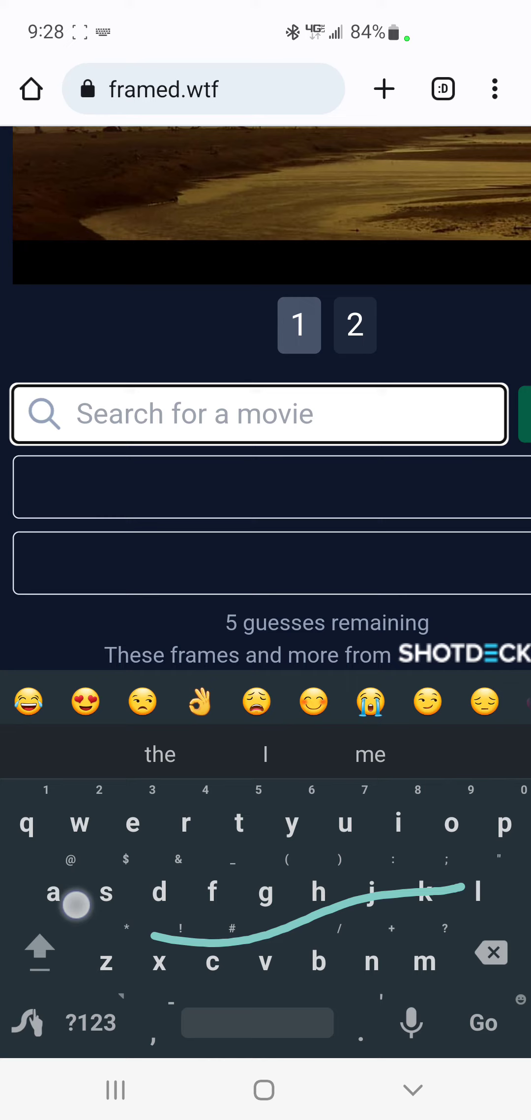
pyautogui.write('apocalypse')
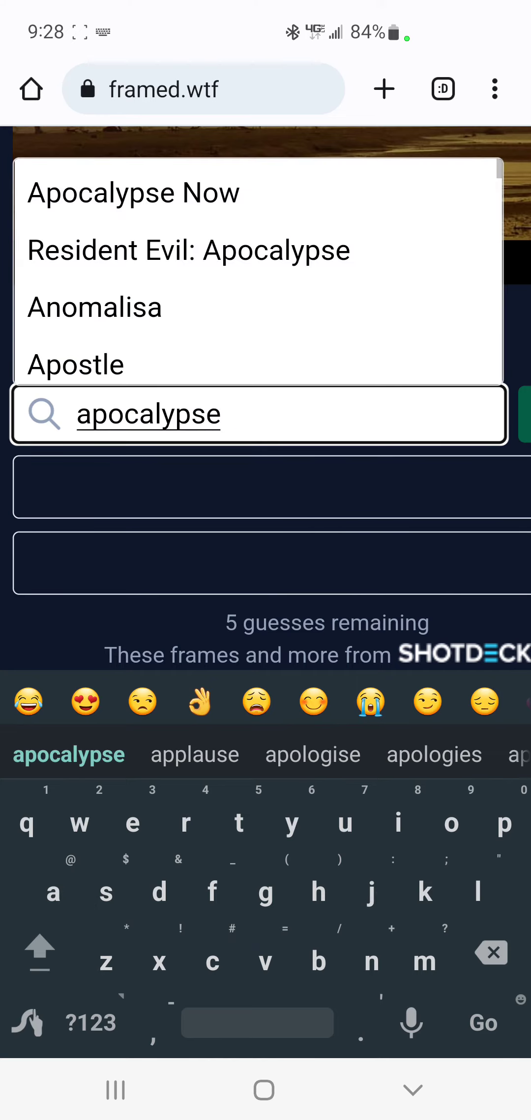
pyautogui.click(175, 192)
pyautogui.moveTo(431, 662)
pyautogui.mouseDown()
pyautogui.moveTo(323, 800)
pyautogui.moveTo(456, 813)
pyautogui.mouseUp()
pyautogui.click(450, 676)
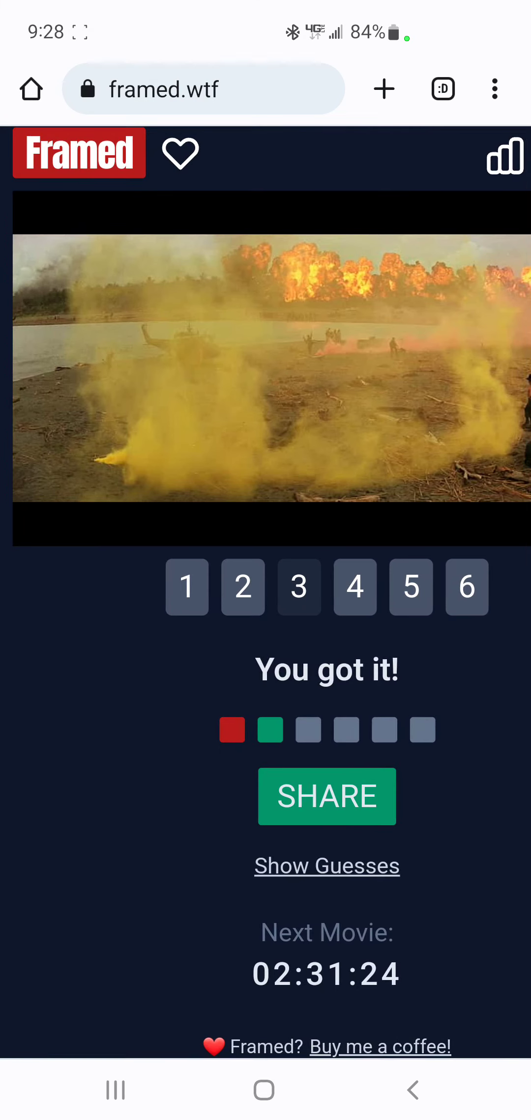
# Step: View frames 1, 3, 4 (helicopters), 5 (boat) and 6 (beach) in turn
pyautogui.click(187, 586)
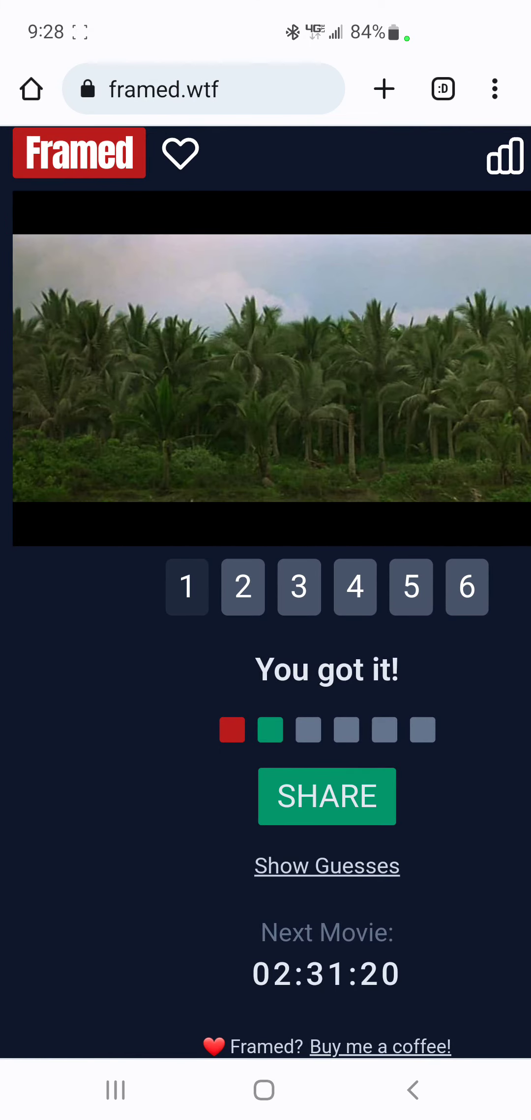
pyautogui.click(298, 586)
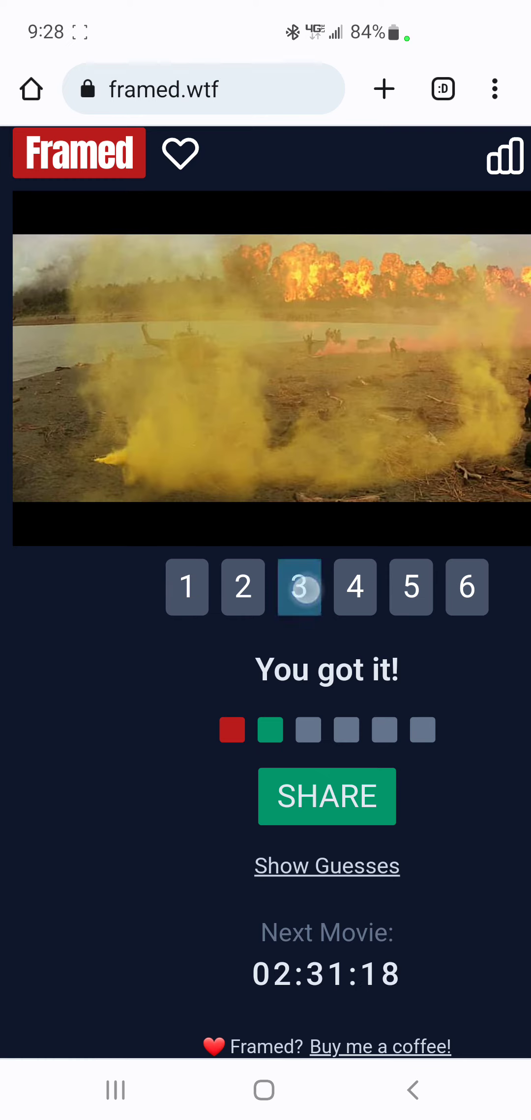
pyautogui.click(355, 586)
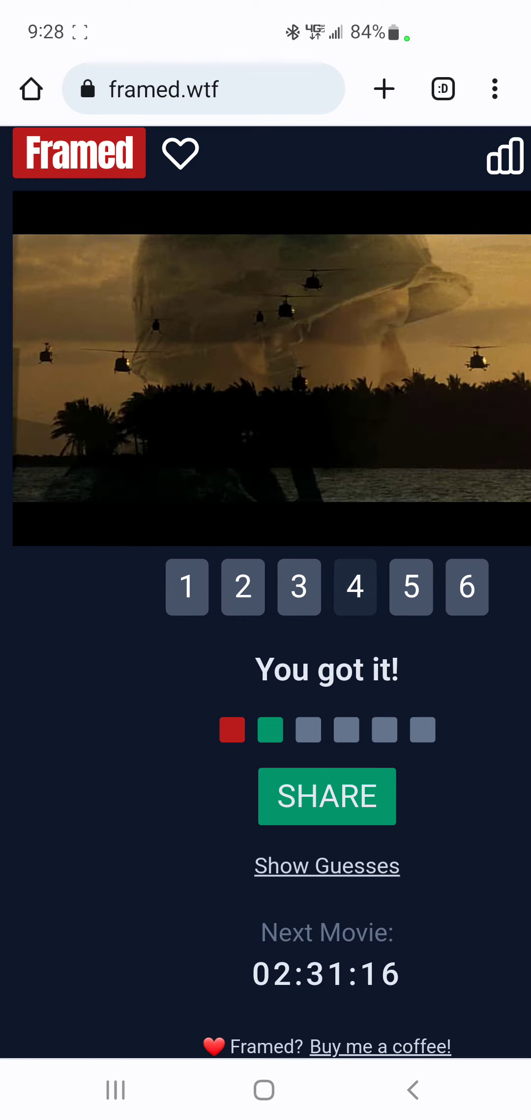
pyautogui.click(411, 586)
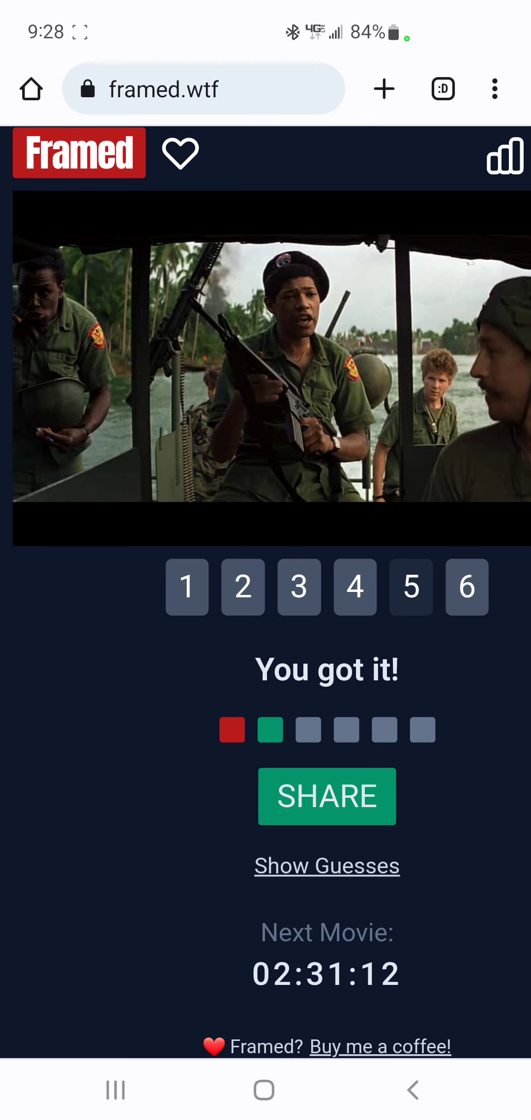
pyautogui.click(466, 586)
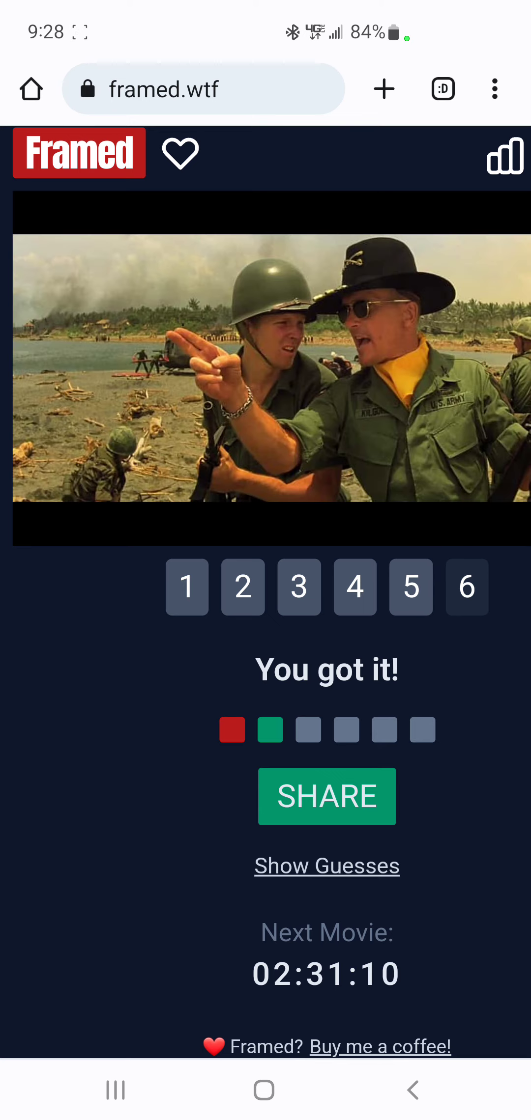